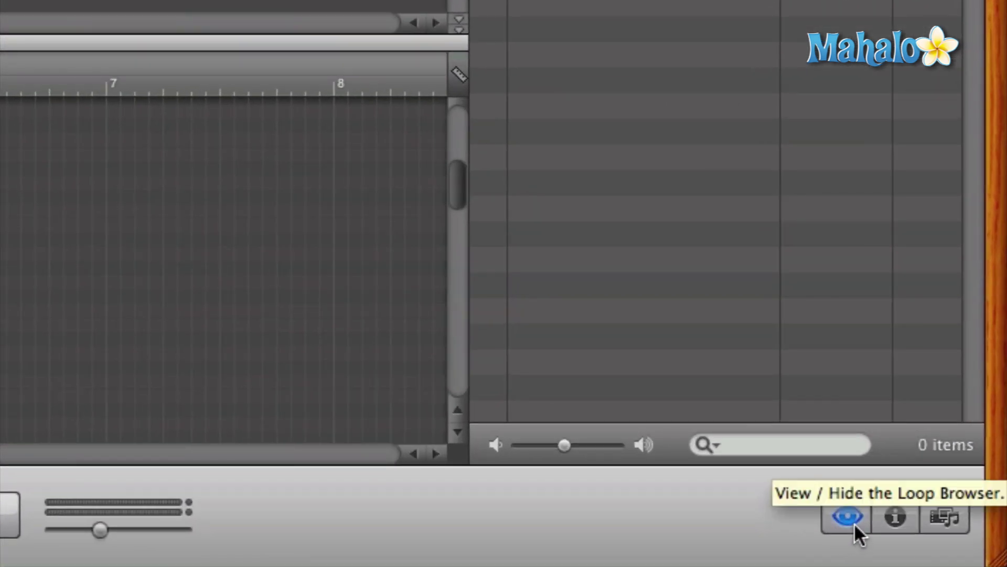
Step: Hide and restore the loop browser, then switch it to the keyword button grid
{"action": "left_click", "coordinate": [854, 522]}
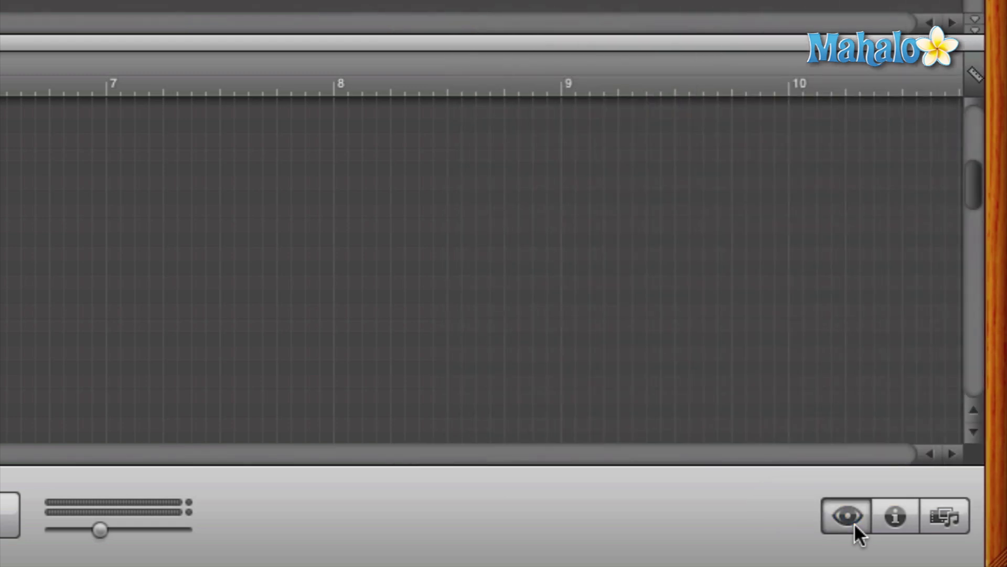
{"action": "left_click", "coordinate": [853, 522]}
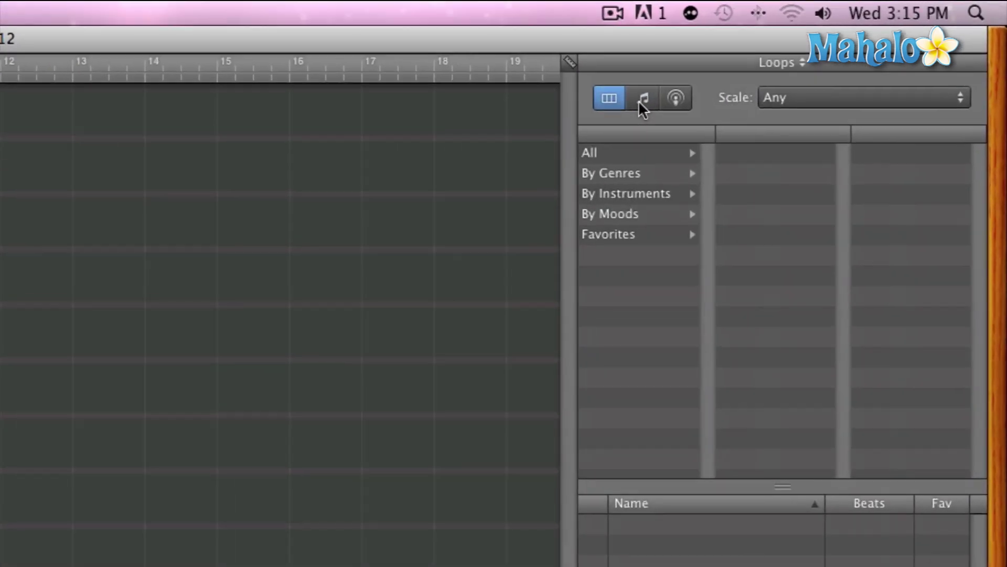
{"action": "left_click", "coordinate": [642, 100]}
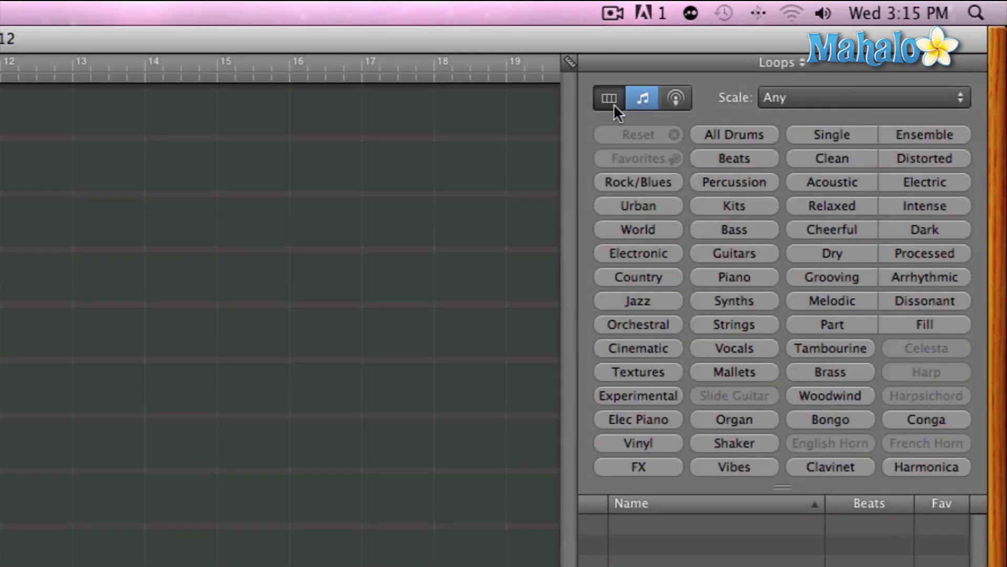
{"action": "left_click", "coordinate": [613, 104]}
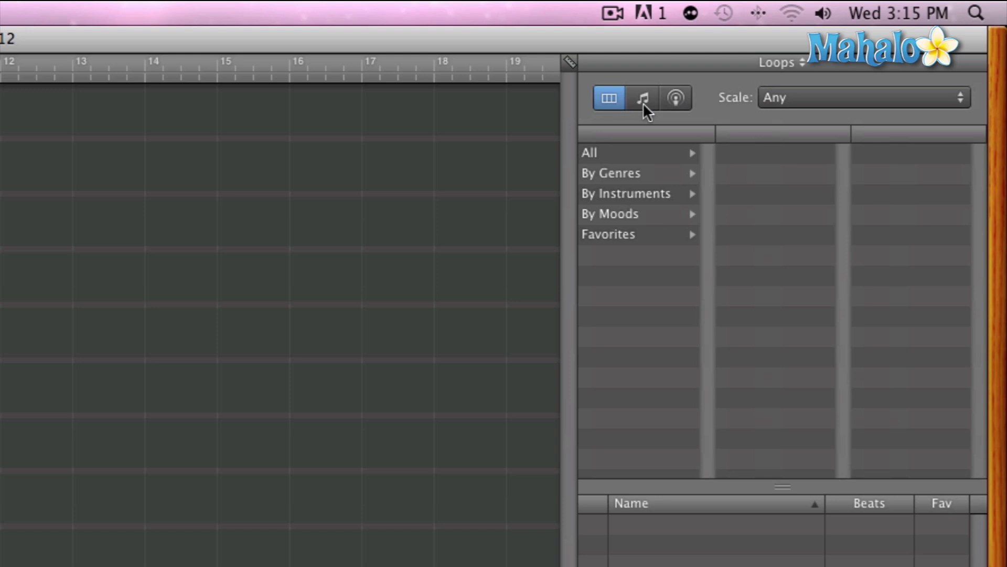
{"action": "left_click", "coordinate": [643, 101]}
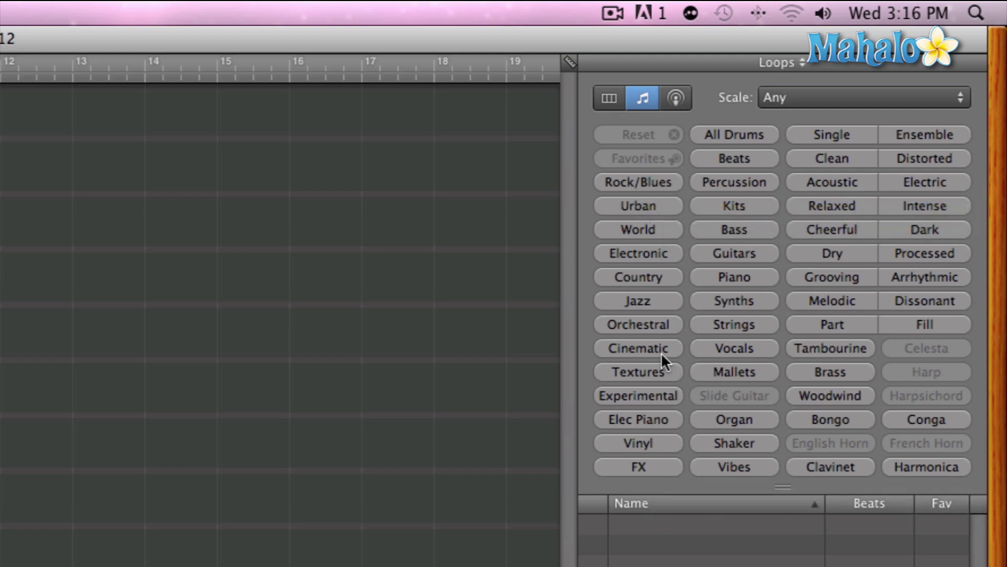
Step: Try and clear the Rock/Blues and Kits keyword filters, then return to column view
{"action": "left_click", "coordinate": [640, 183]}
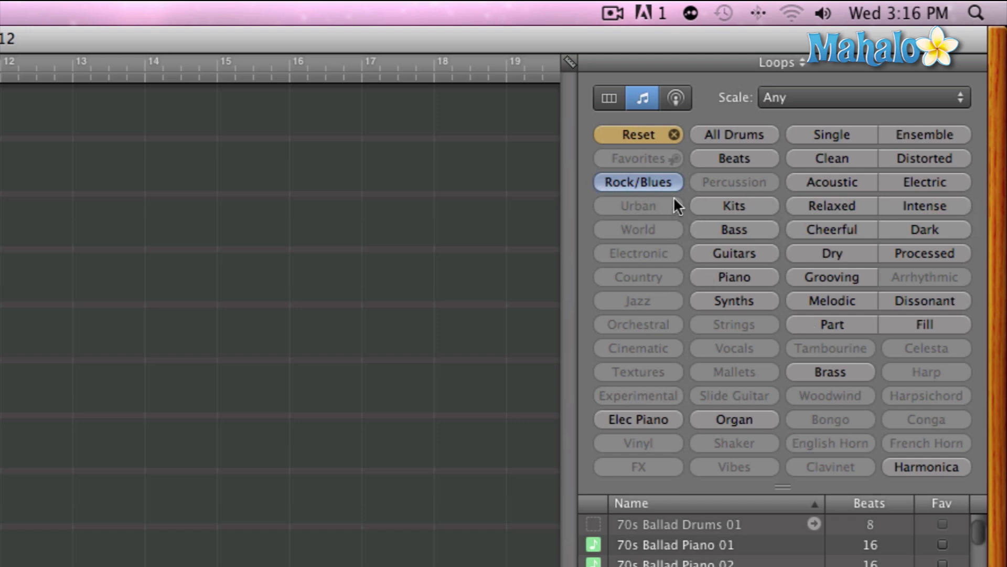
{"action": "left_click", "coordinate": [660, 182]}
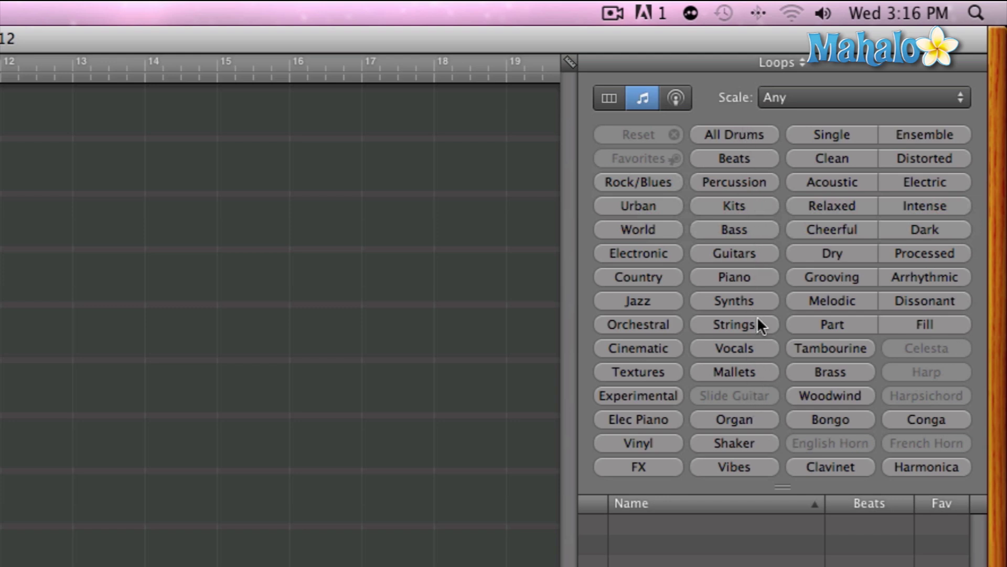
{"action": "left_click", "coordinate": [752, 207]}
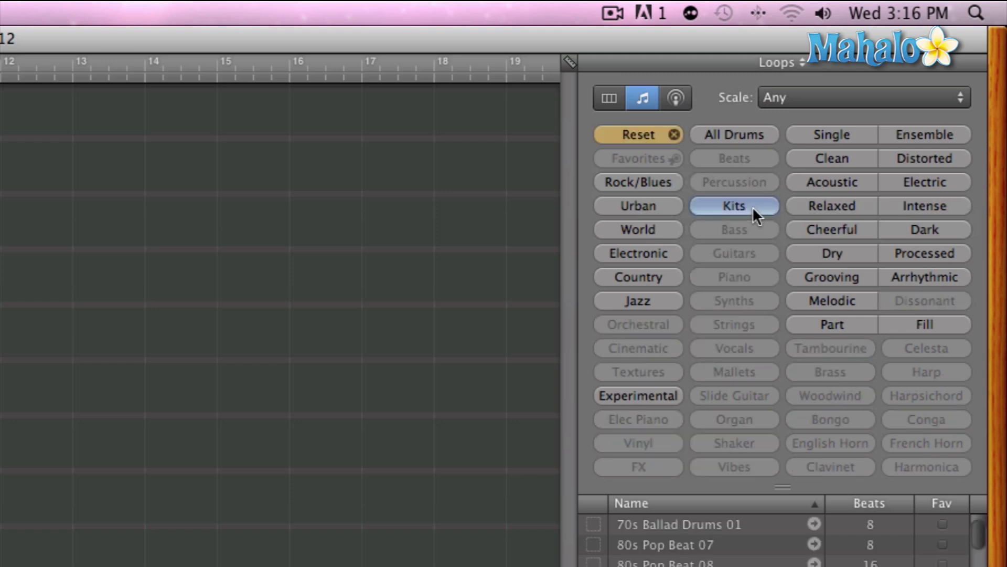
{"action": "left_click", "coordinate": [752, 206]}
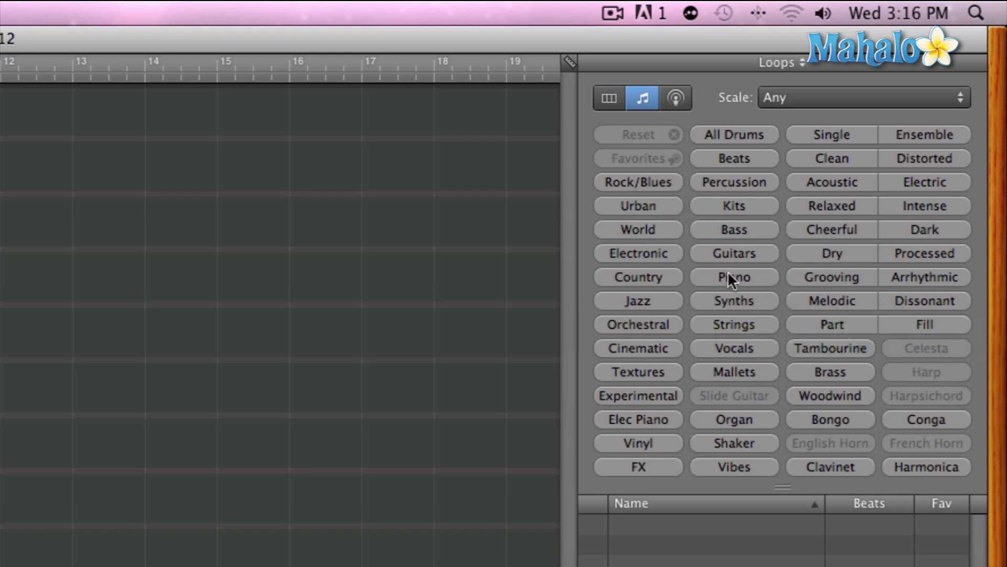
{"action": "left_click", "coordinate": [610, 100]}
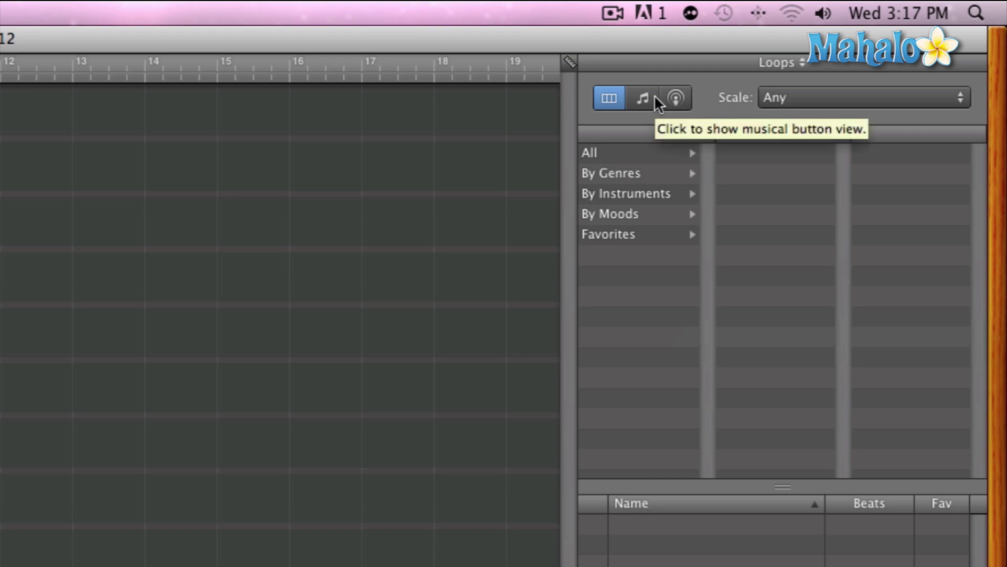
Step: Browse loop categories By Instruments and view the Bass keywords
{"action": "left_click", "coordinate": [608, 195]}
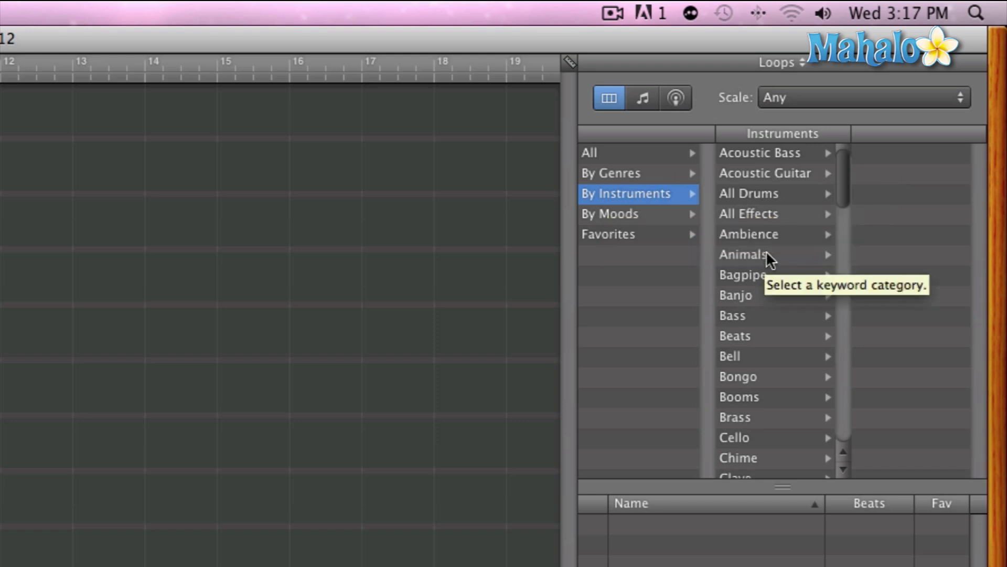
{"action": "scroll", "coordinate": [766, 253], "scroll_direction": "down", "scroll_amount": 2}
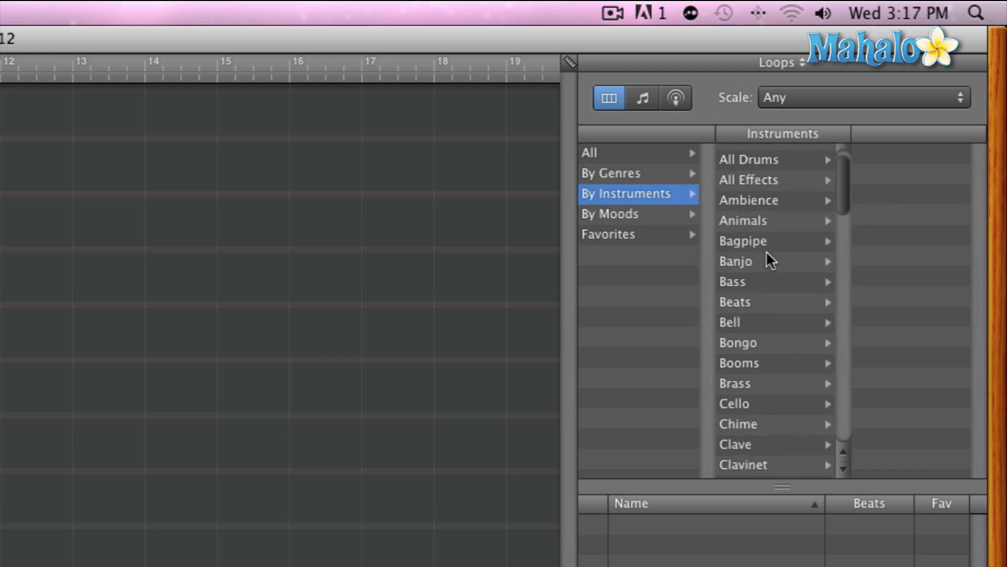
{"action": "left_click", "coordinate": [749, 279]}
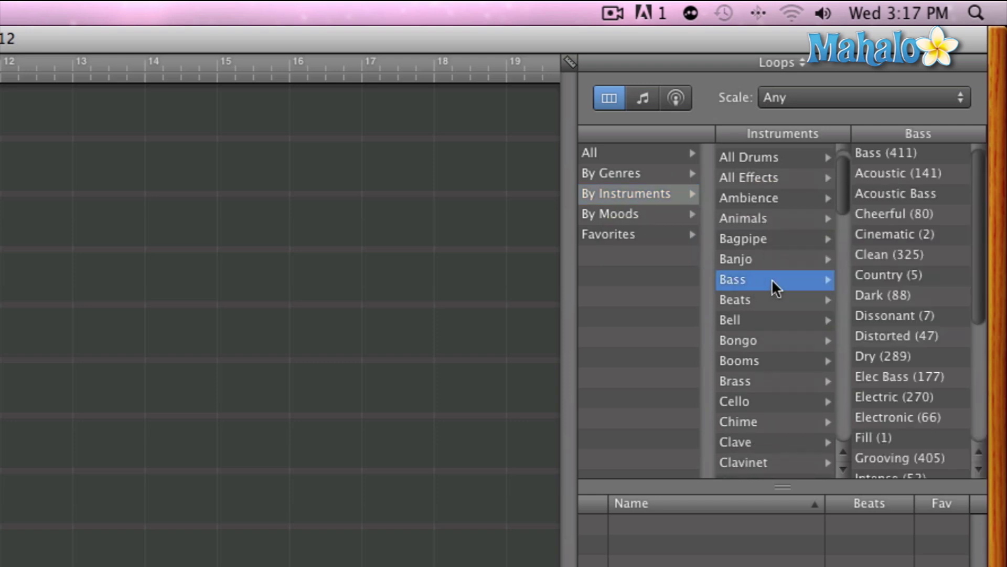
{"action": "scroll", "coordinate": [918, 260], "scroll_direction": "down", "scroll_amount": 5}
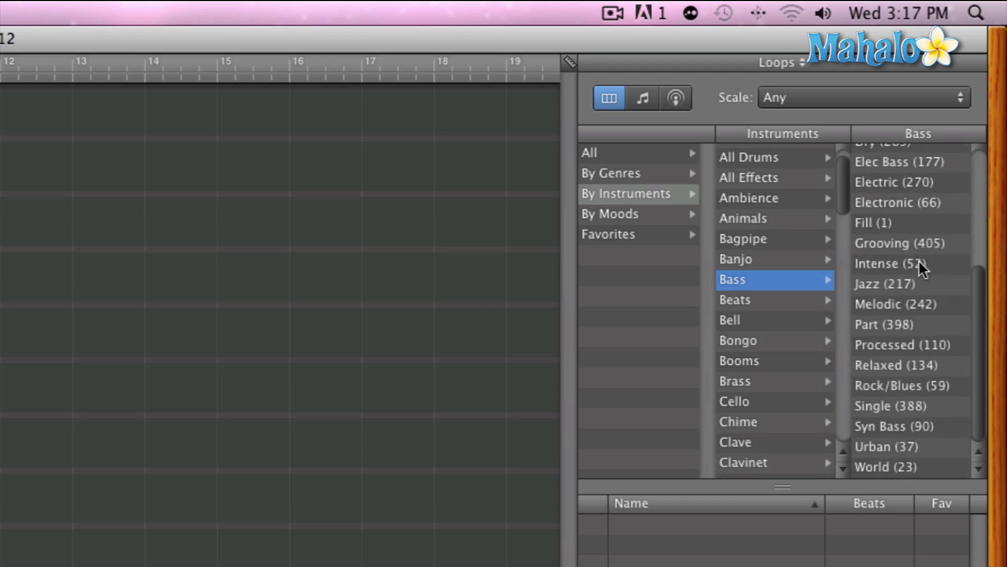
{"action": "scroll", "coordinate": [919, 260], "scroll_direction": "up", "scroll_amount": 5}
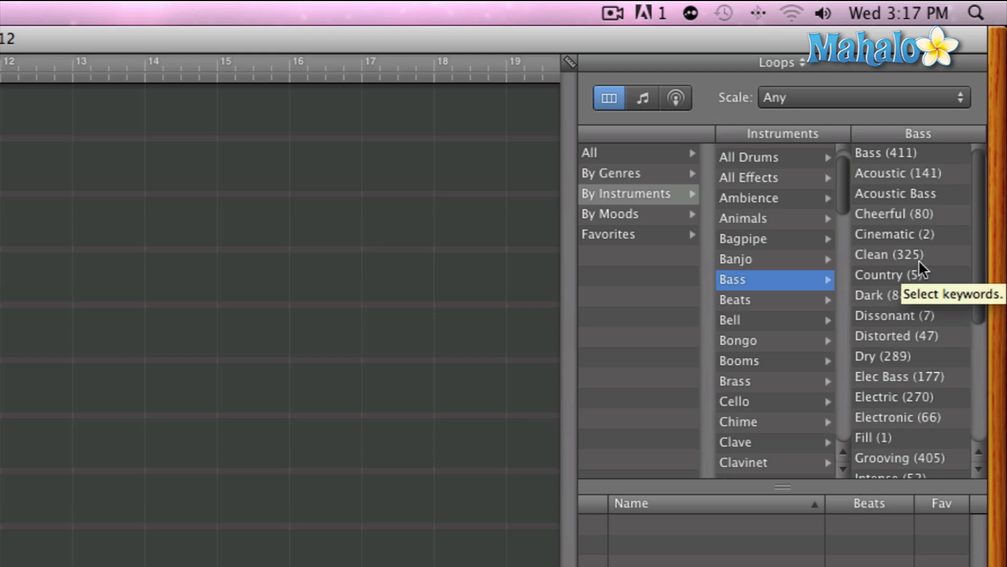
Step: Pick Keyboards > Intense (118) to list the Intense keyboard loops
{"action": "scroll", "coordinate": [768, 273], "scroll_direction": "down", "scroll_amount": 4}
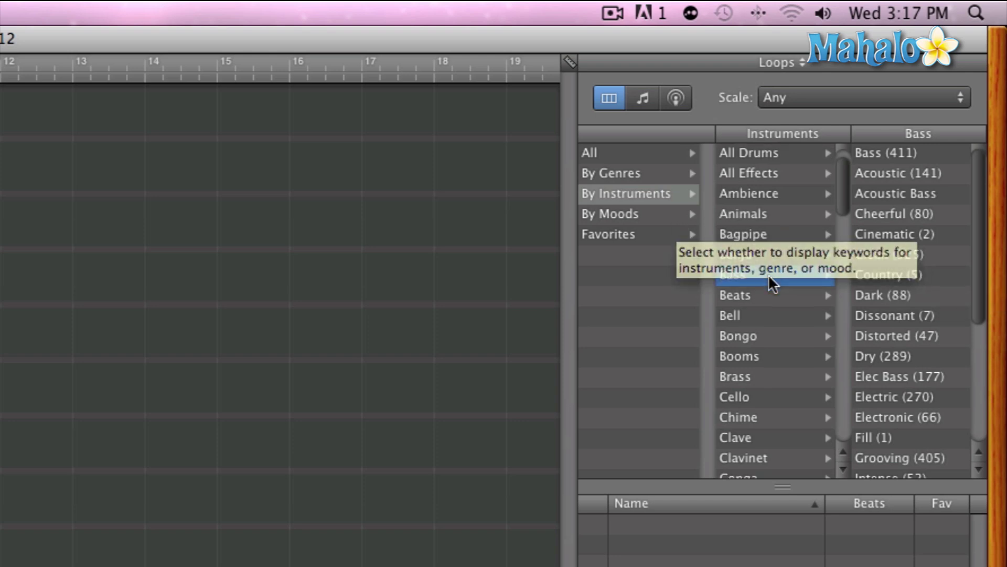
{"action": "scroll", "coordinate": [769, 286], "scroll_direction": "down", "scroll_amount": 5}
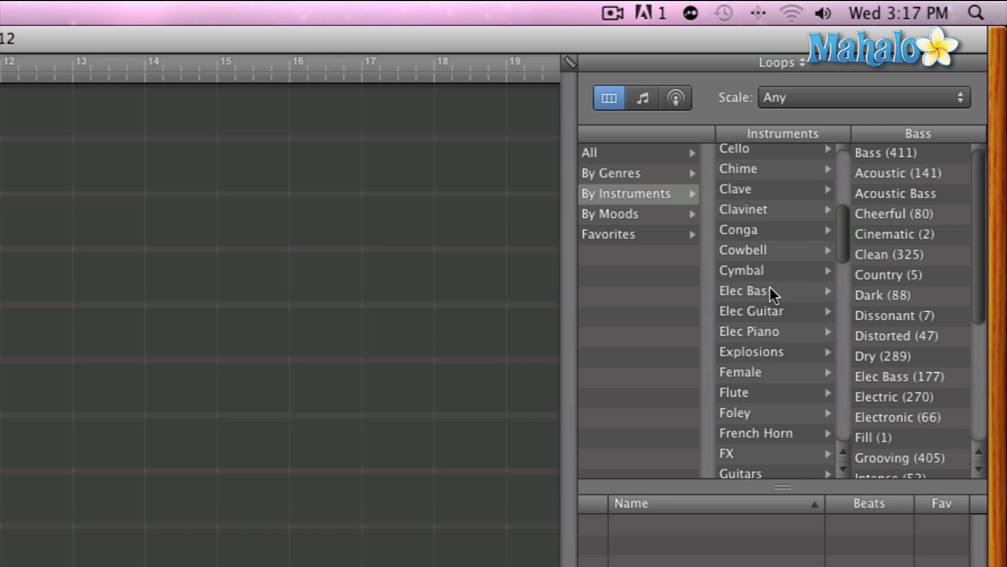
{"action": "scroll", "coordinate": [769, 286], "scroll_direction": "down", "scroll_amount": 2}
{"action": "scroll", "coordinate": [771, 288], "scroll_direction": "up", "scroll_amount": 1}
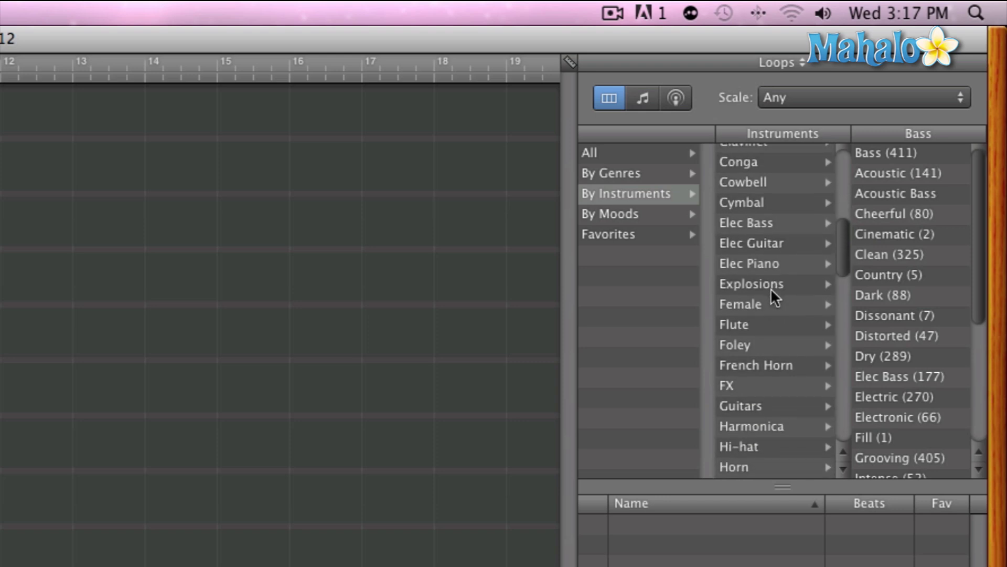
{"action": "scroll", "coordinate": [780, 293], "scroll_direction": "down", "scroll_amount": 6}
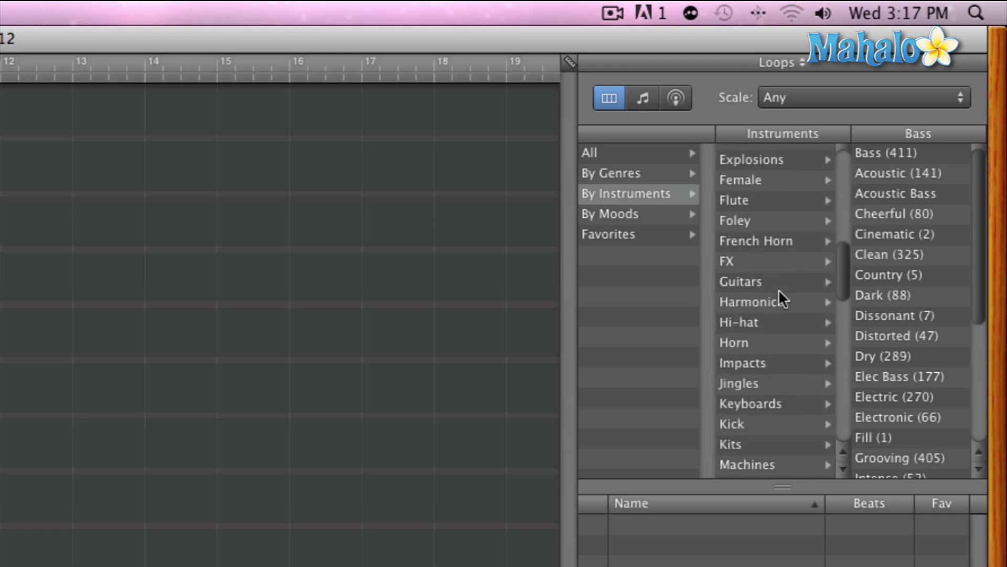
{"action": "left_click", "coordinate": [778, 336]}
{"action": "scroll", "coordinate": [902, 336], "scroll_direction": "down", "scroll_amount": 6}
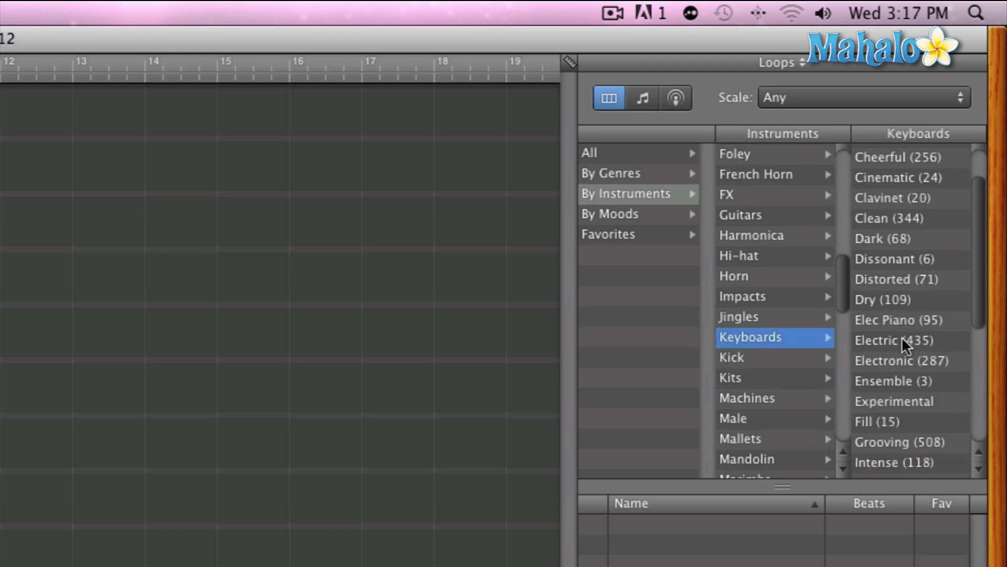
{"action": "left_click", "coordinate": [912, 383]}
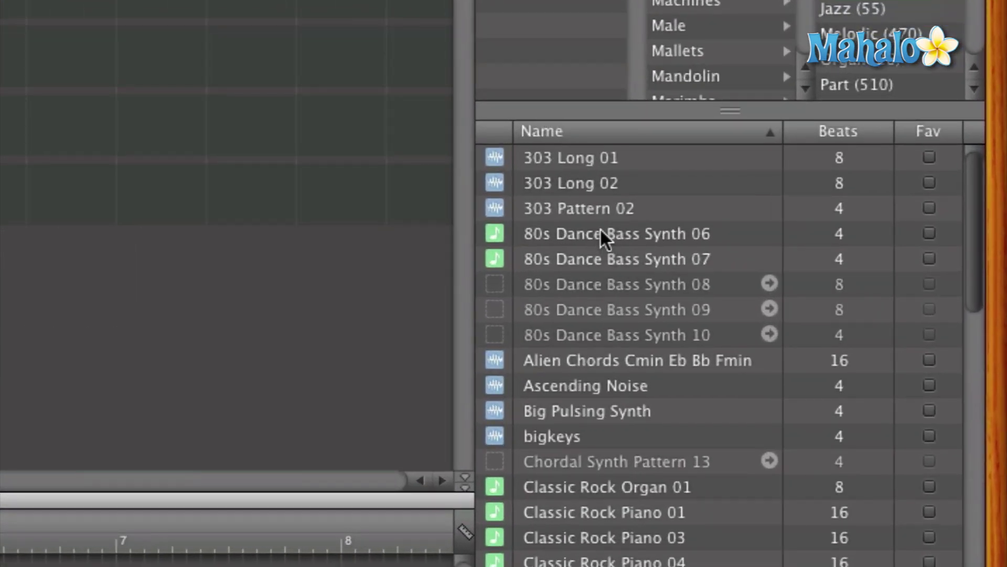
Step: Preview 303 Pattern 02 on its own, then hear it with the song playing
{"action": "left_click", "coordinate": [548, 209]}
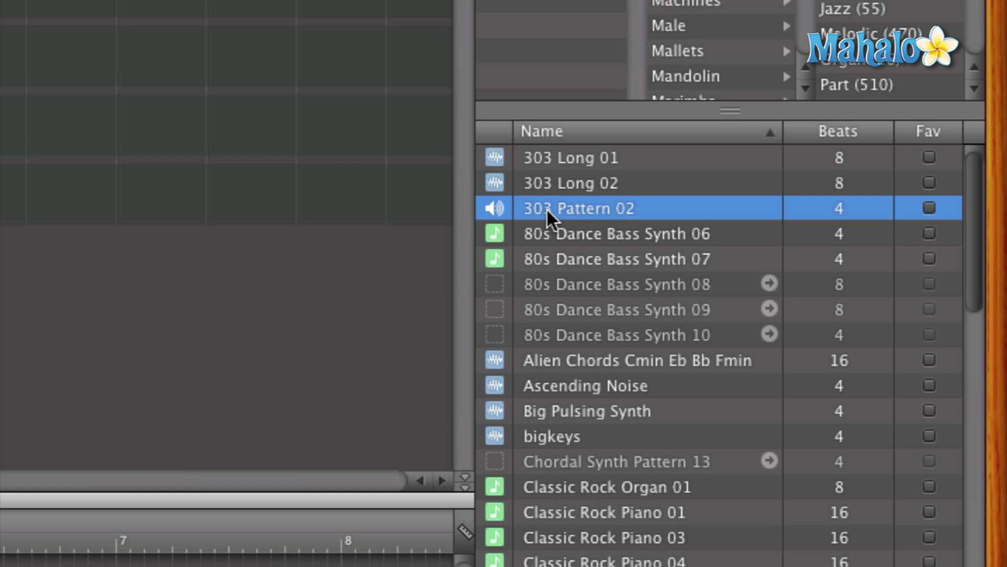
{"action": "left_click", "coordinate": [546, 209]}
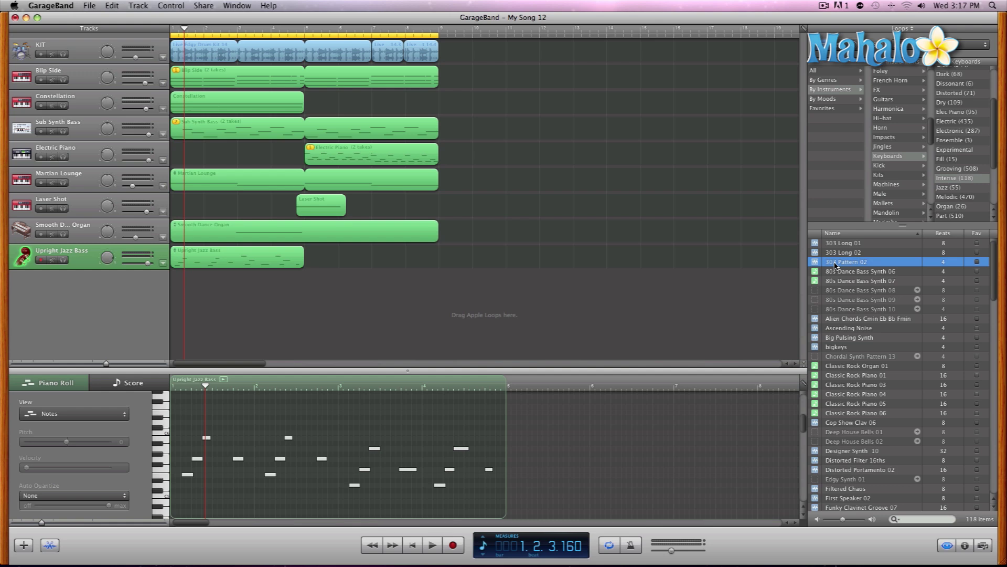
{"action": "left_click", "coordinate": [837, 263]}
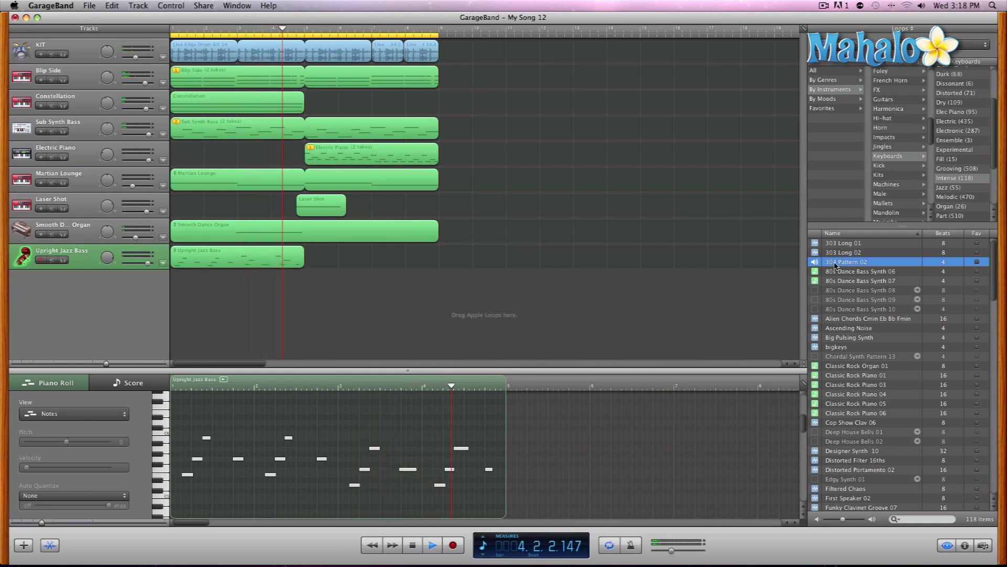
{"action": "key", "text": "space"}
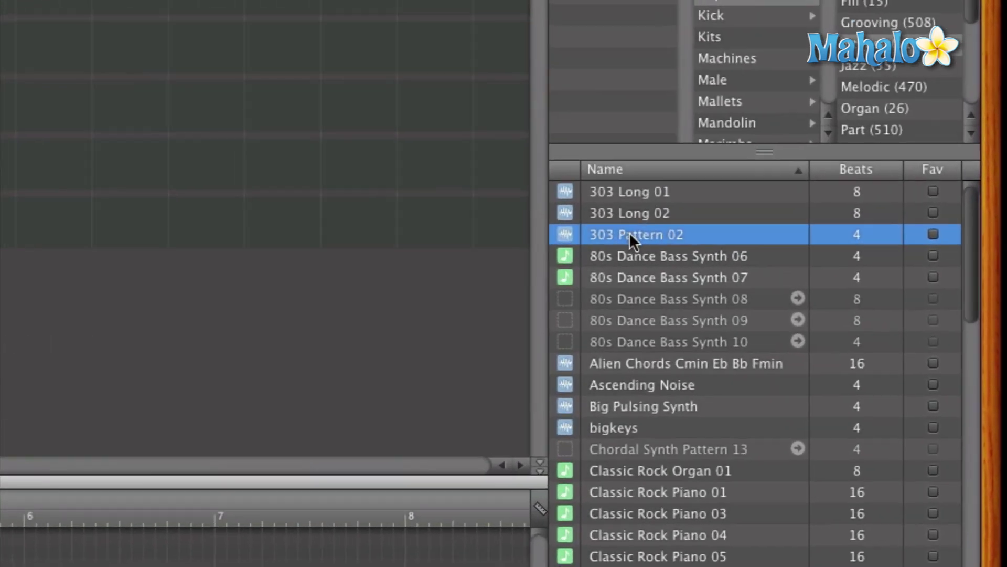
Step: Drag 303 Pattern 02 into the arrangement as a new track starting at bar 1
{"action": "left_click_drag", "start_coordinate": [629, 232], "coordinate": [1, 535]}
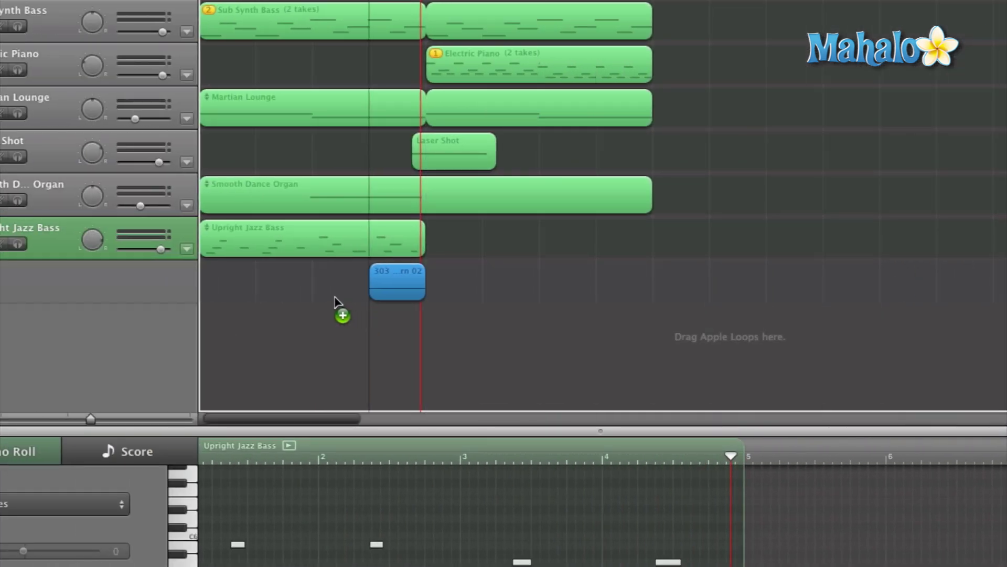
{"action": "left_click_drag", "start_coordinate": [336, 304], "coordinate": [209, 281]}
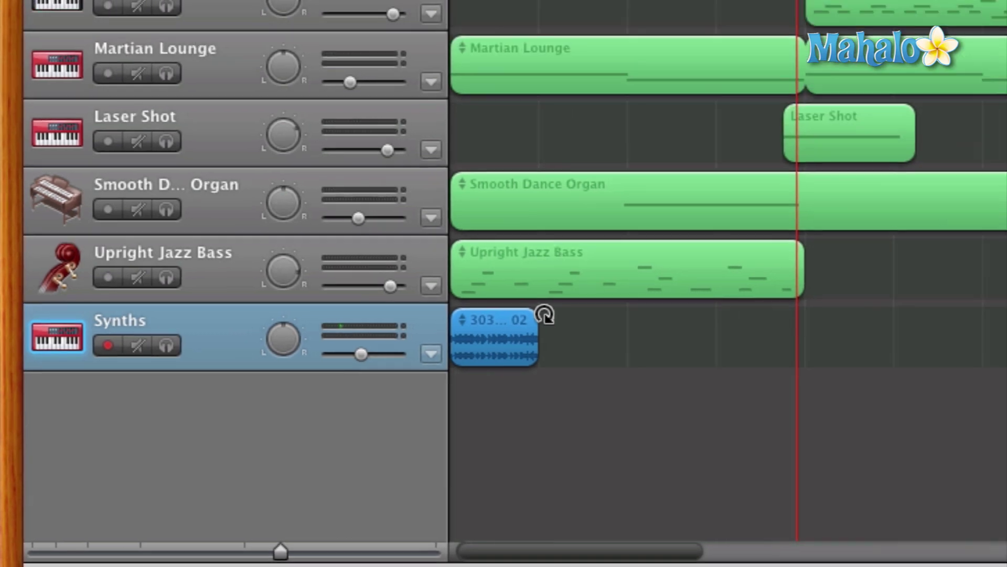
Step: Loop the 303 Pattern 02 region so it repeats to bar 8, the song's end
{"action": "left_click_drag", "start_coordinate": [595, 264], "coordinate": [773, 266]}
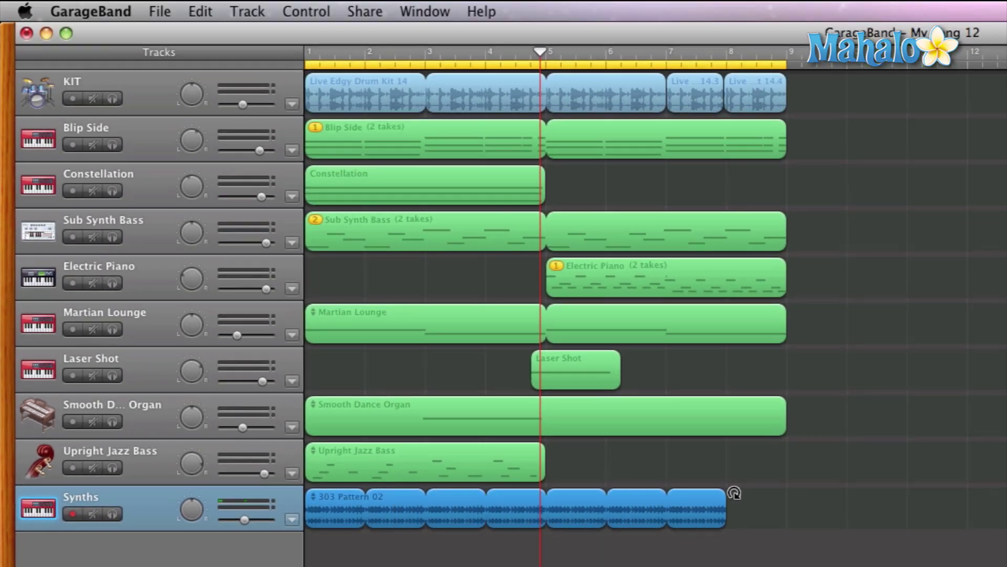